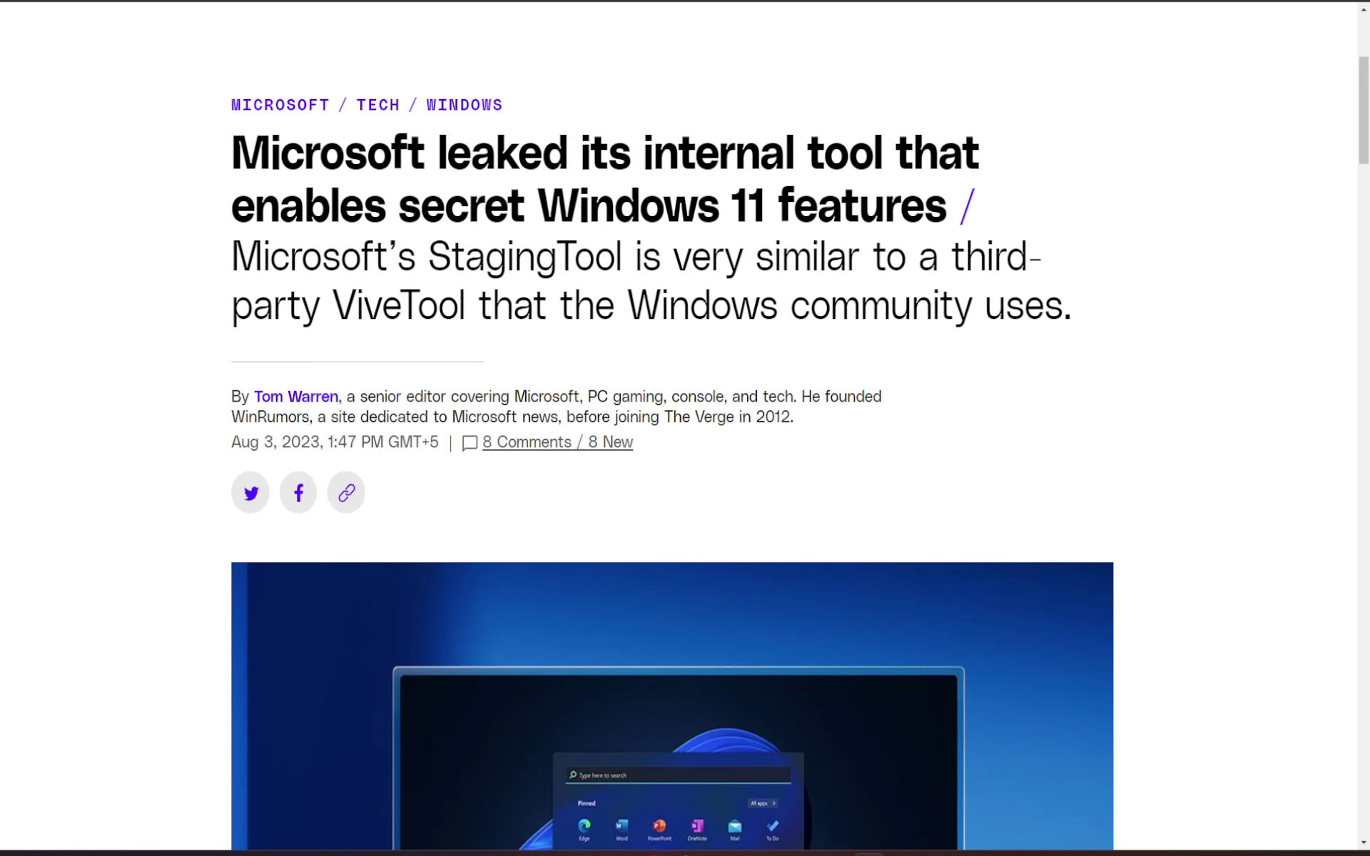
scroll(429, 749, "down", 4)
scroll(520, 515, "down", 3)
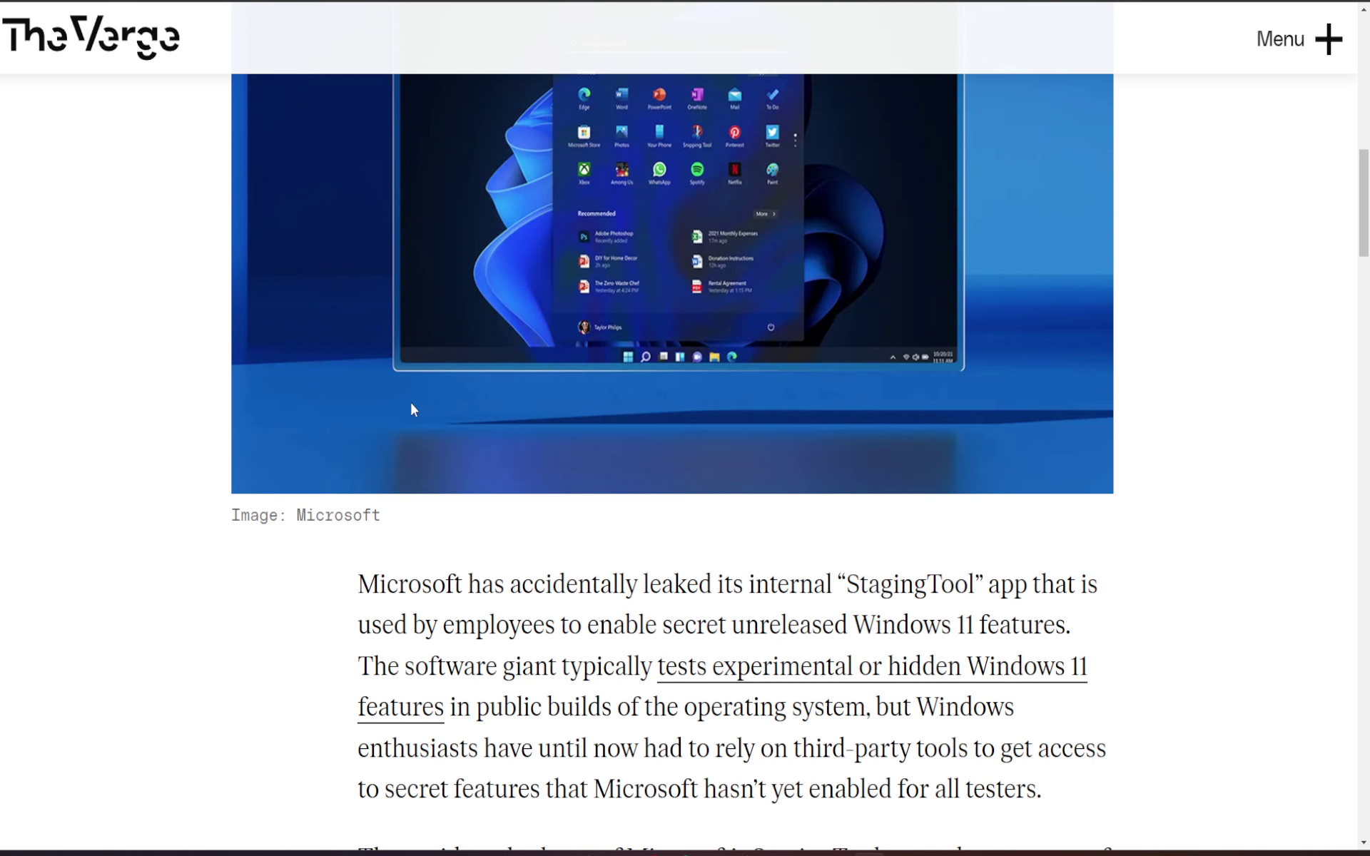
scroll(408, 404, "down", 2)
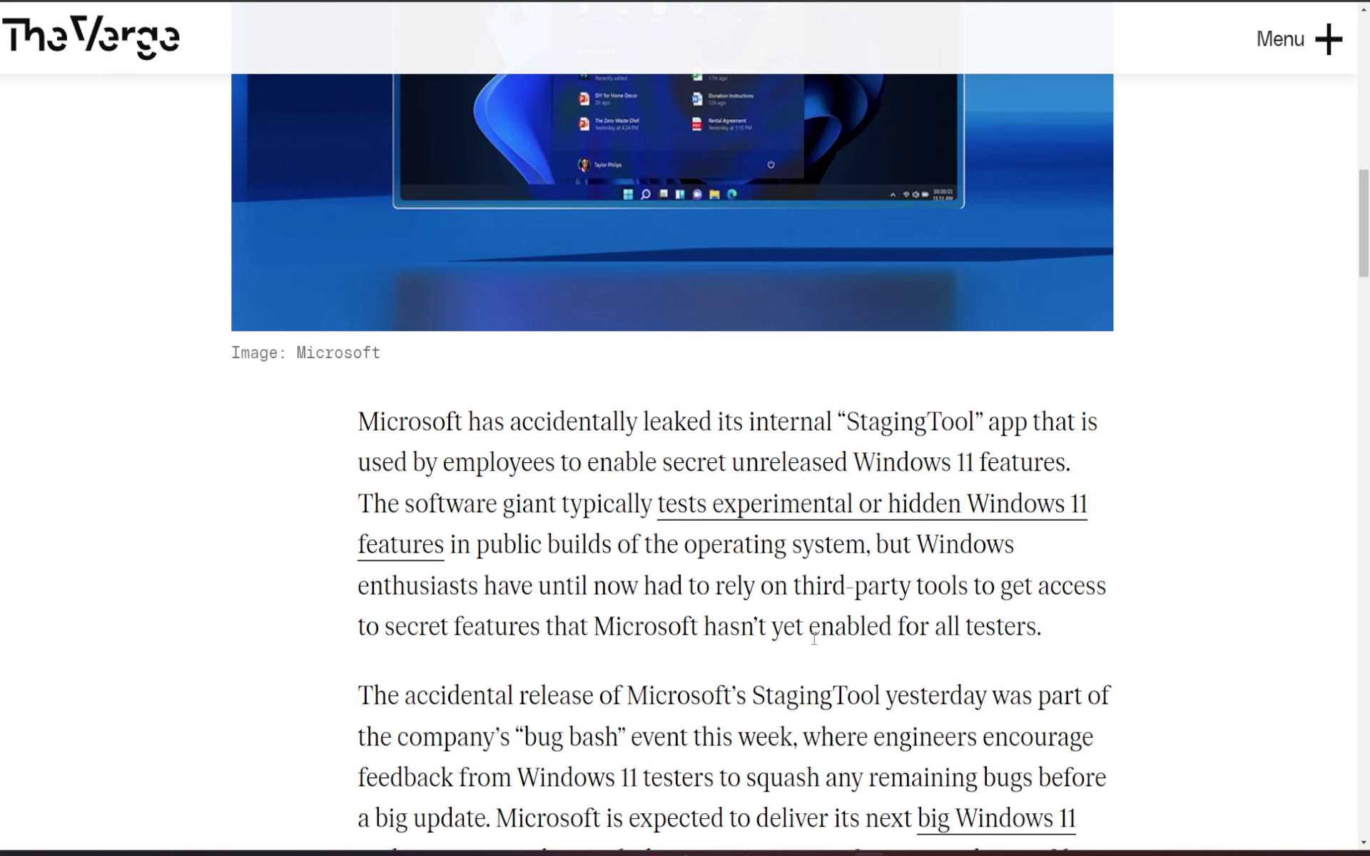
scroll(813, 637, "down", 2)
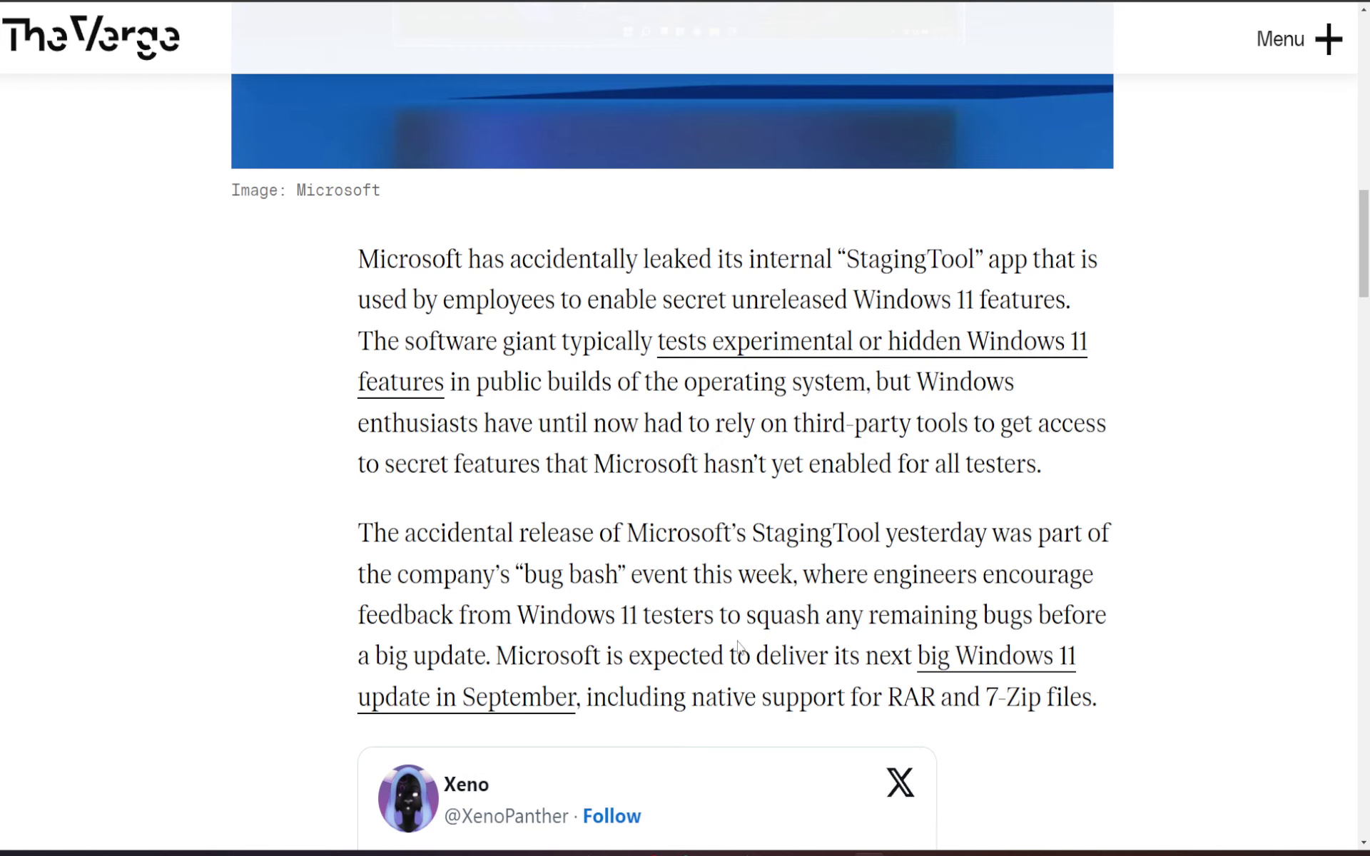
scroll(682, 653, "down", 1)
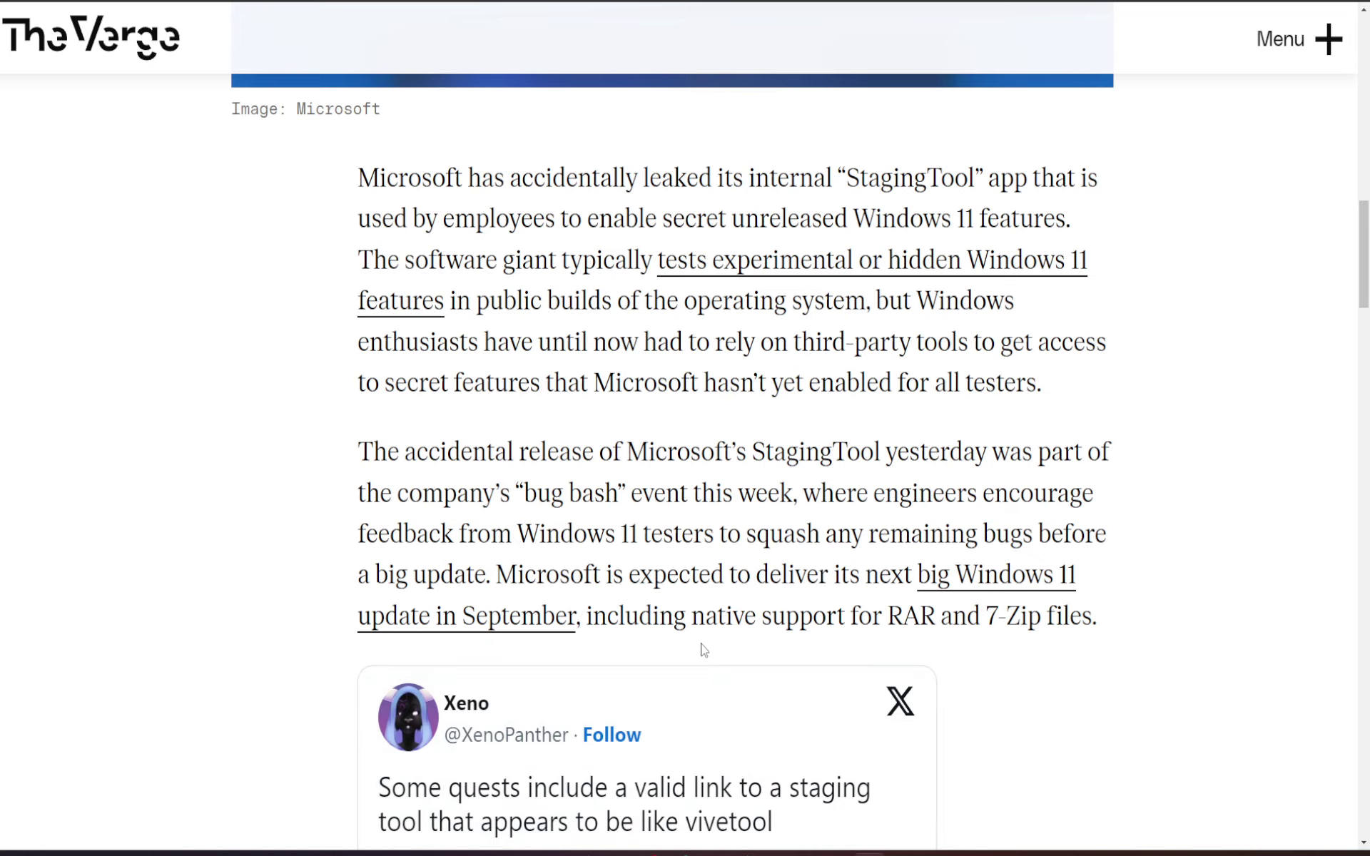
scroll(701, 650, "down", 2)
scroll(701, 642, "down", 2)
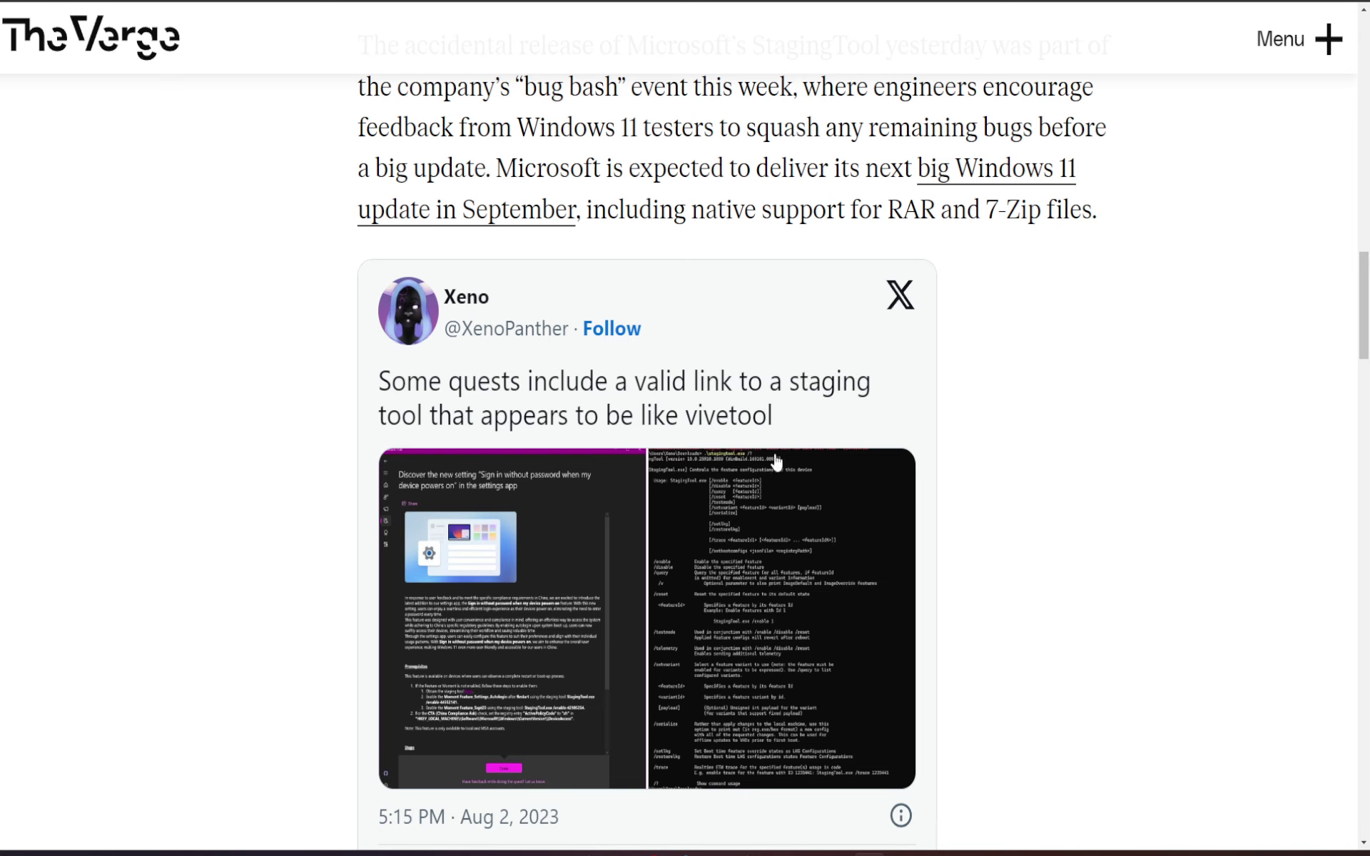
scroll(775, 460, "down", 4)
scroll(778, 481, "down", 3)
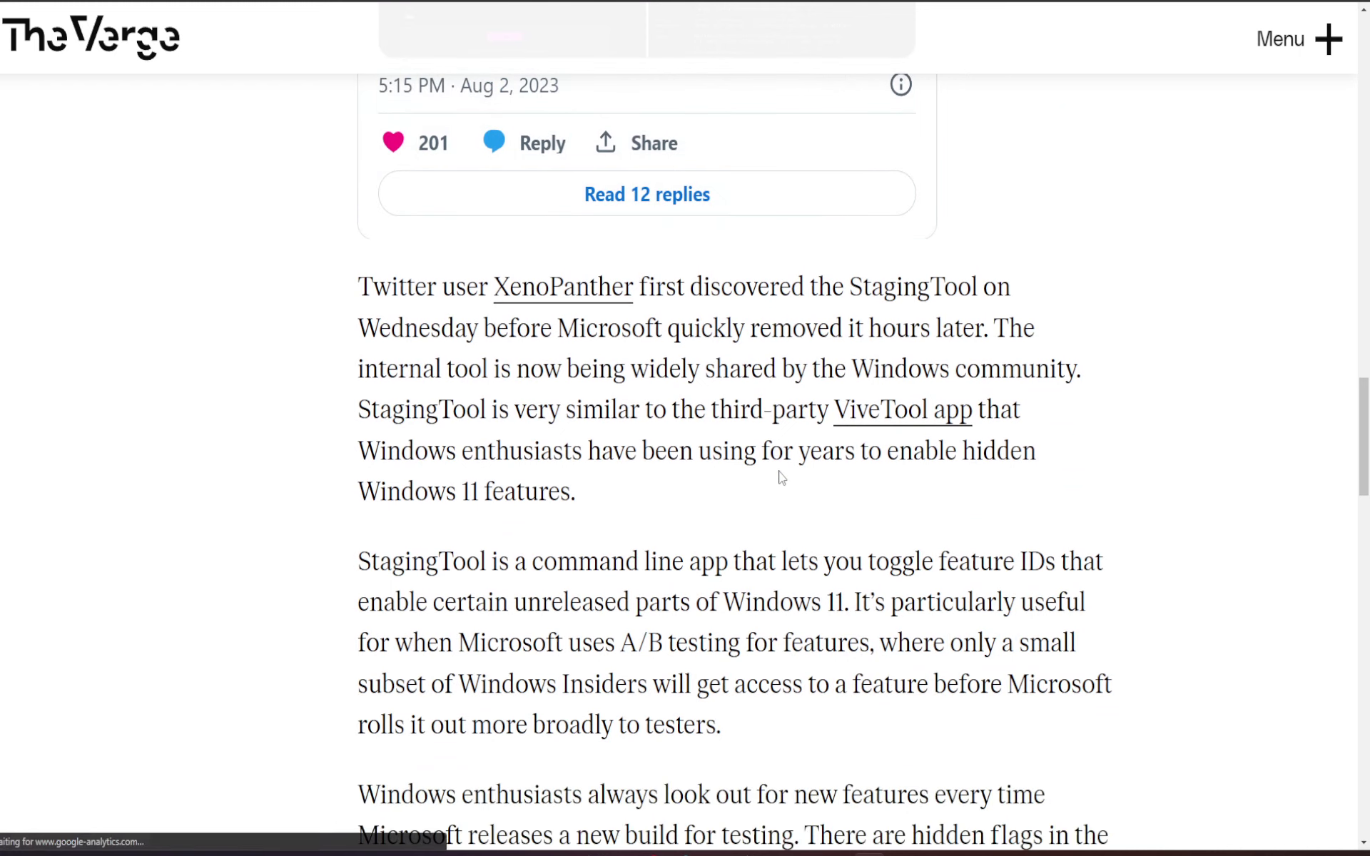
scroll(590, 374, "up", 1)
scroll(675, 545, "up", 1)
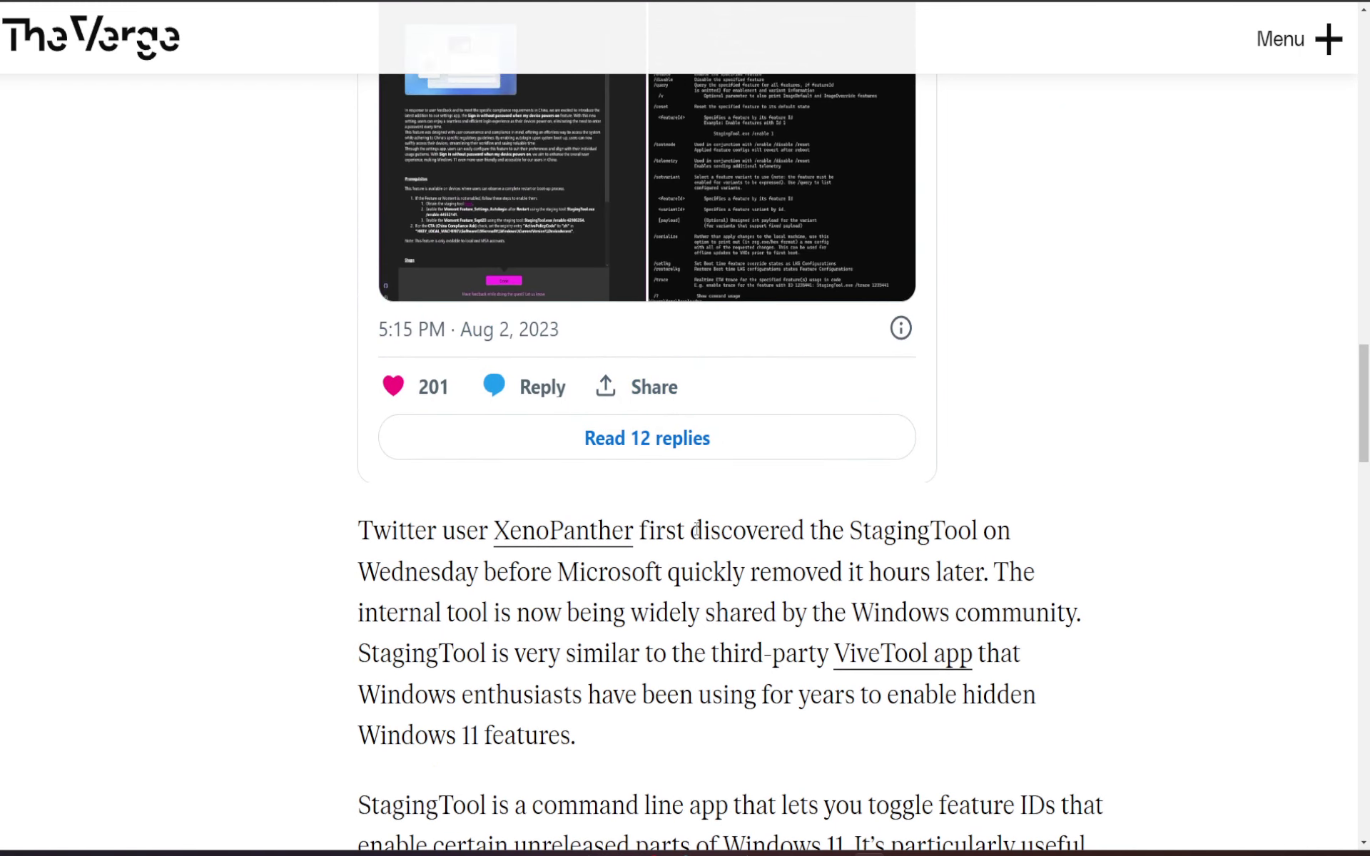
scroll(717, 546, "up", 1)
scroll(610, 514, "down", 1)
scroll(676, 700, "down", 1)
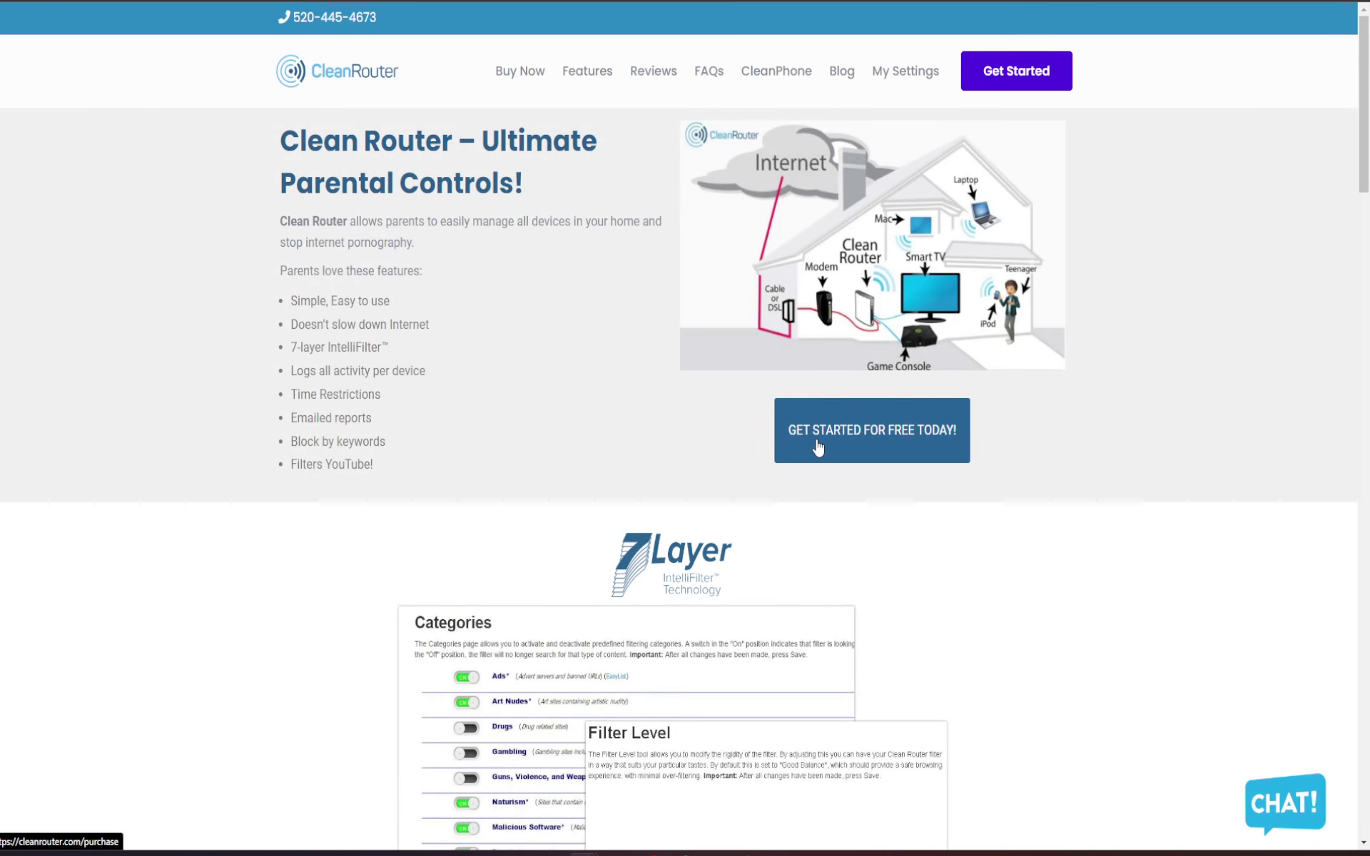
scroll(1033, 639, "down", 2)
scroll(1034, 639, "down", 2)
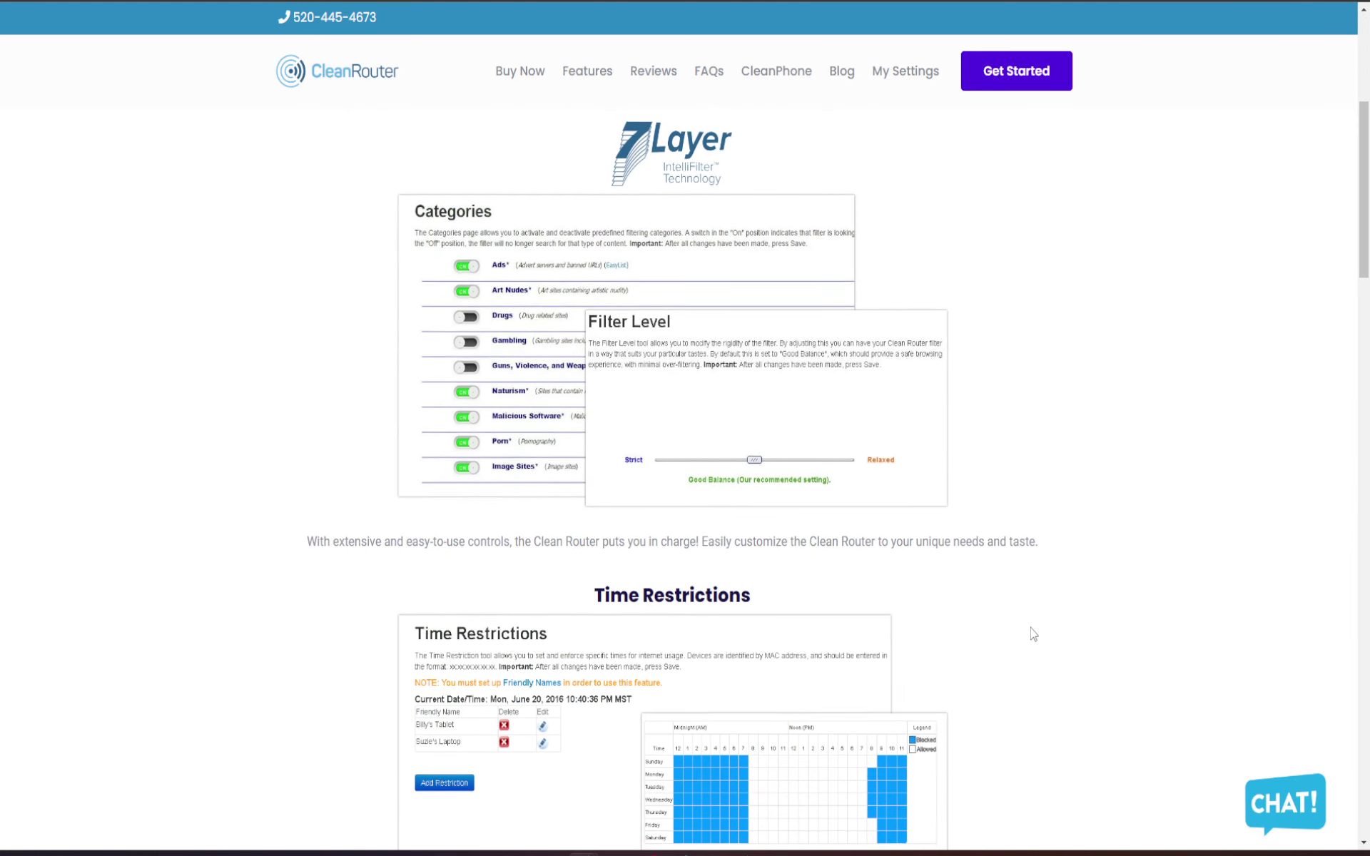
scroll(1034, 635, "down", 2)
scroll(1030, 636, "down", 2)
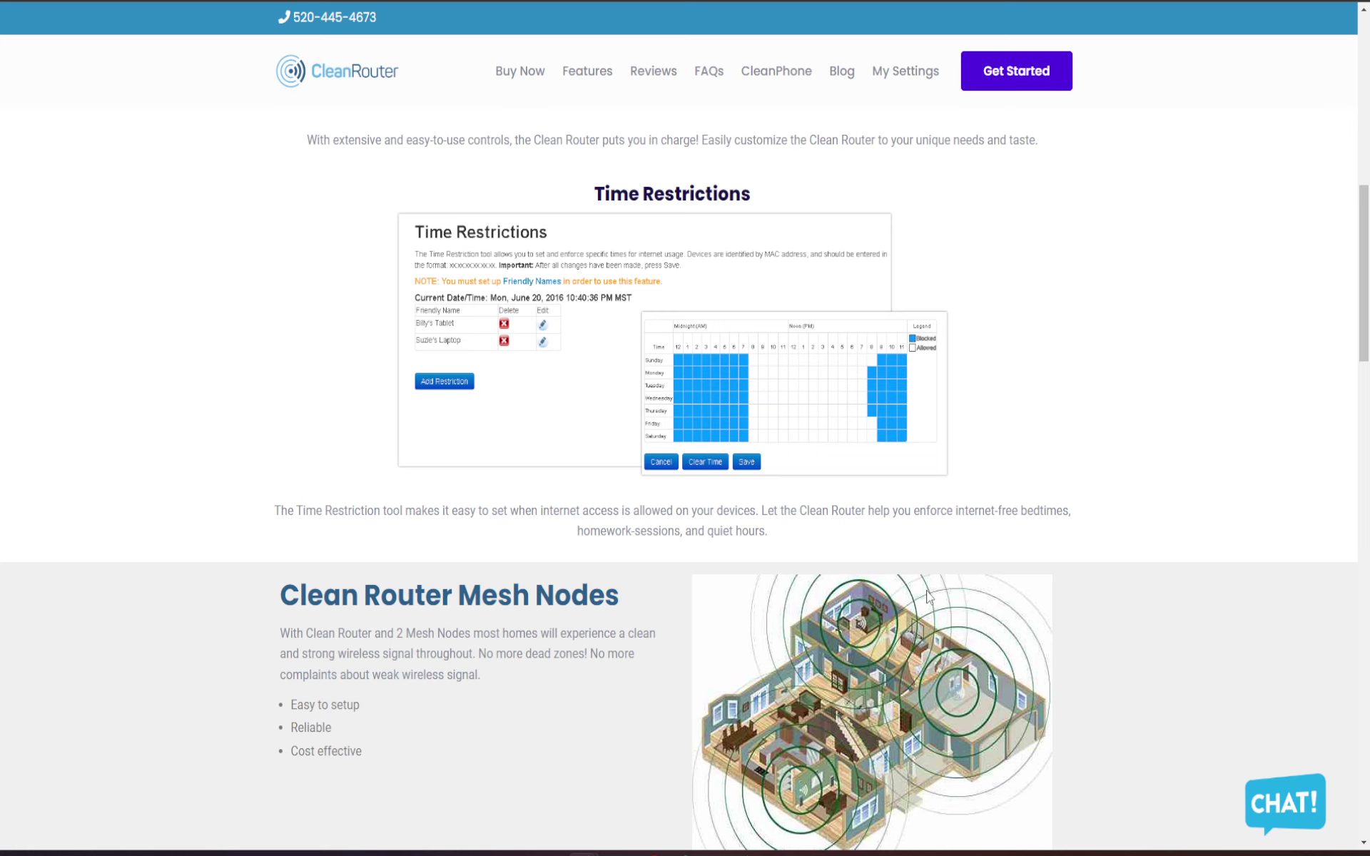
scroll(969, 629, "down", 2)
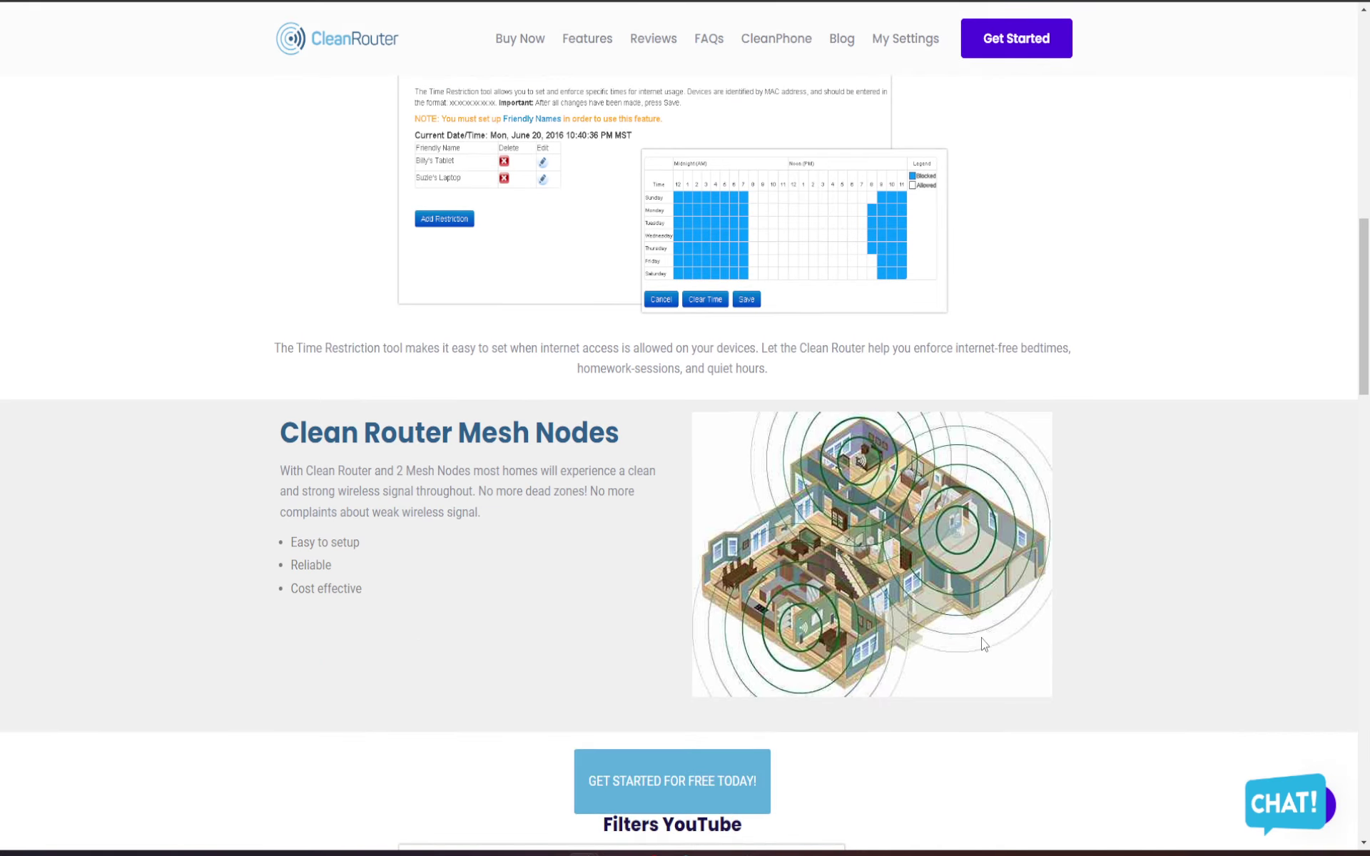
scroll(171, 283, "down", 5)
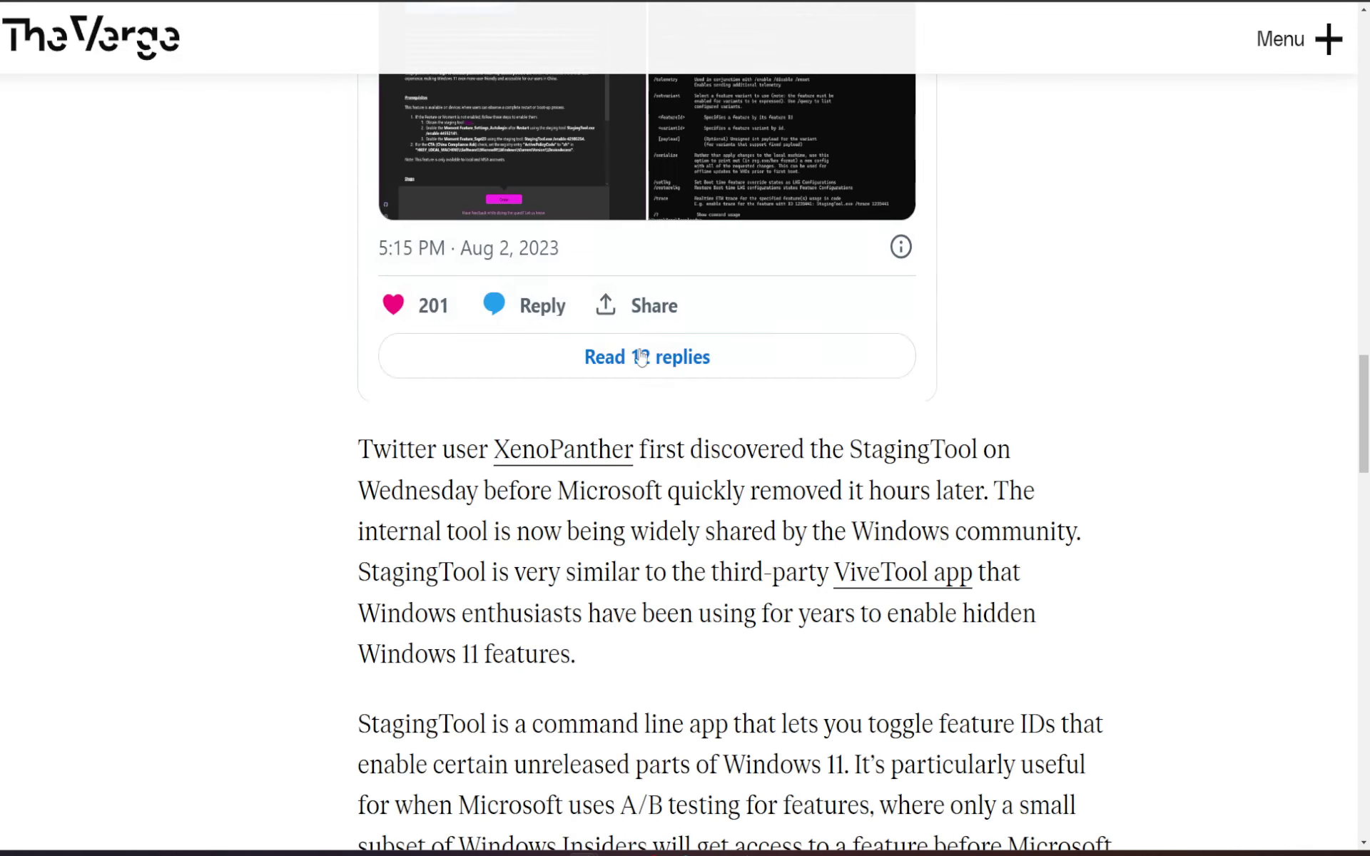
scroll(706, 430, "down", 3)
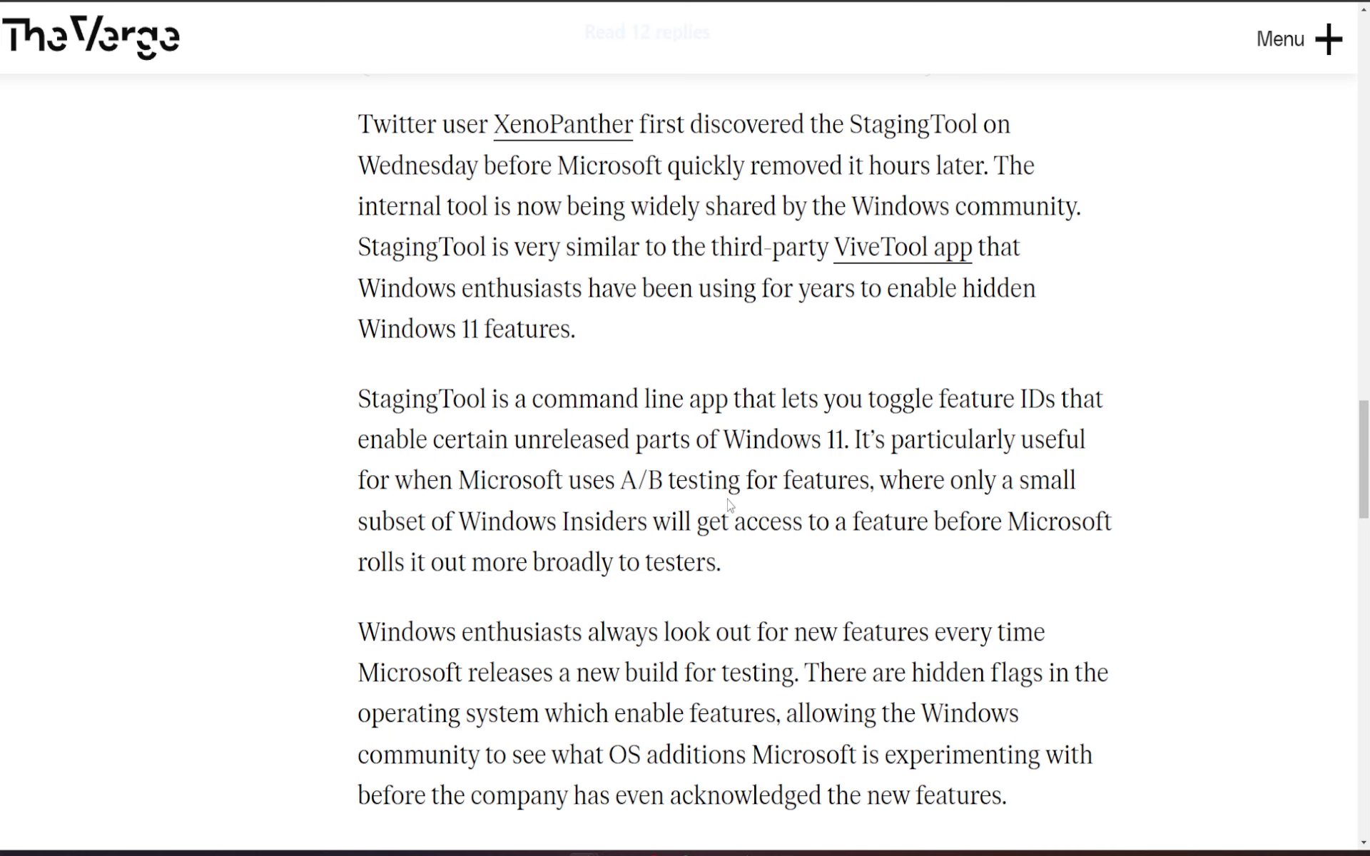
scroll(727, 506, "down", 4)
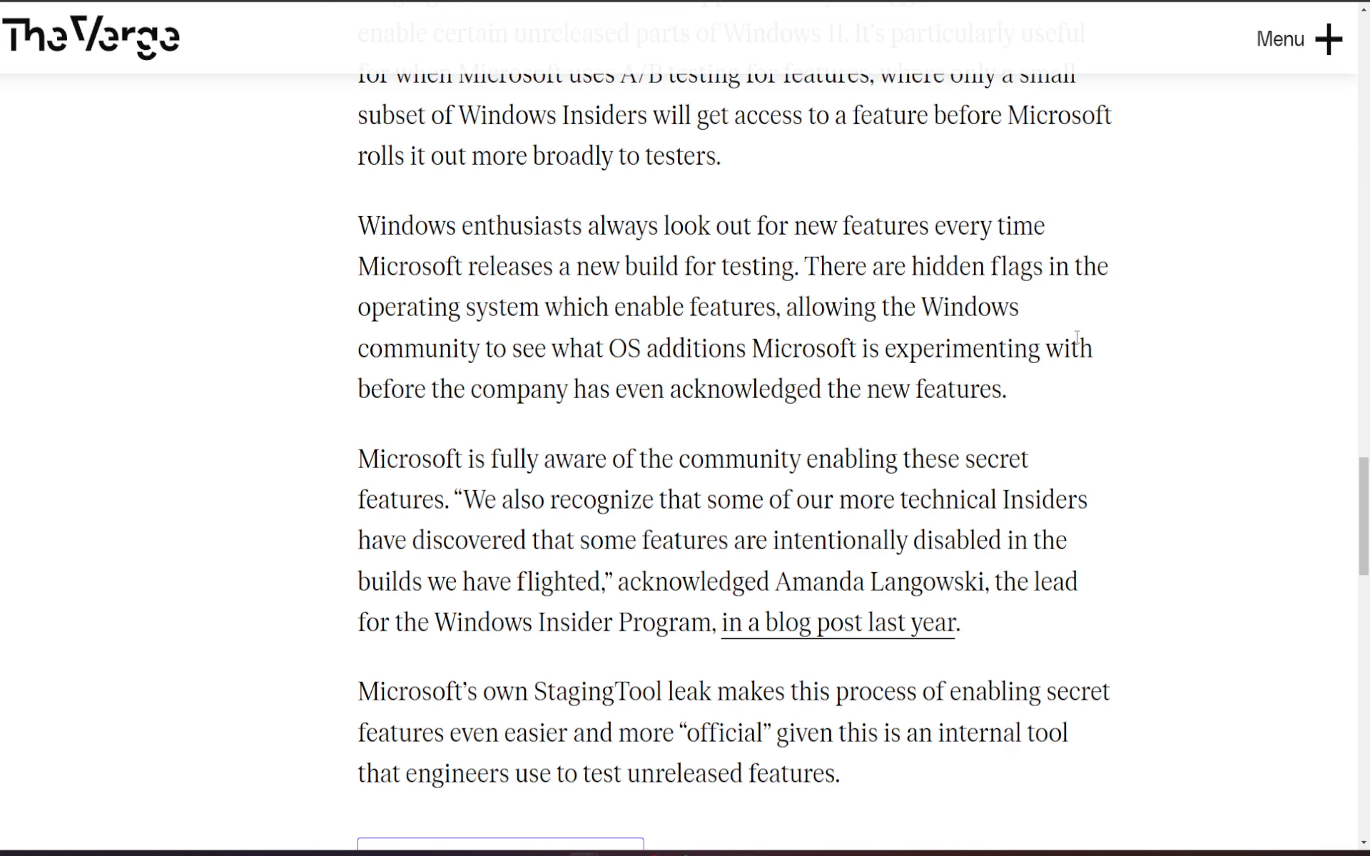
scroll(1077, 311, "down", 1)
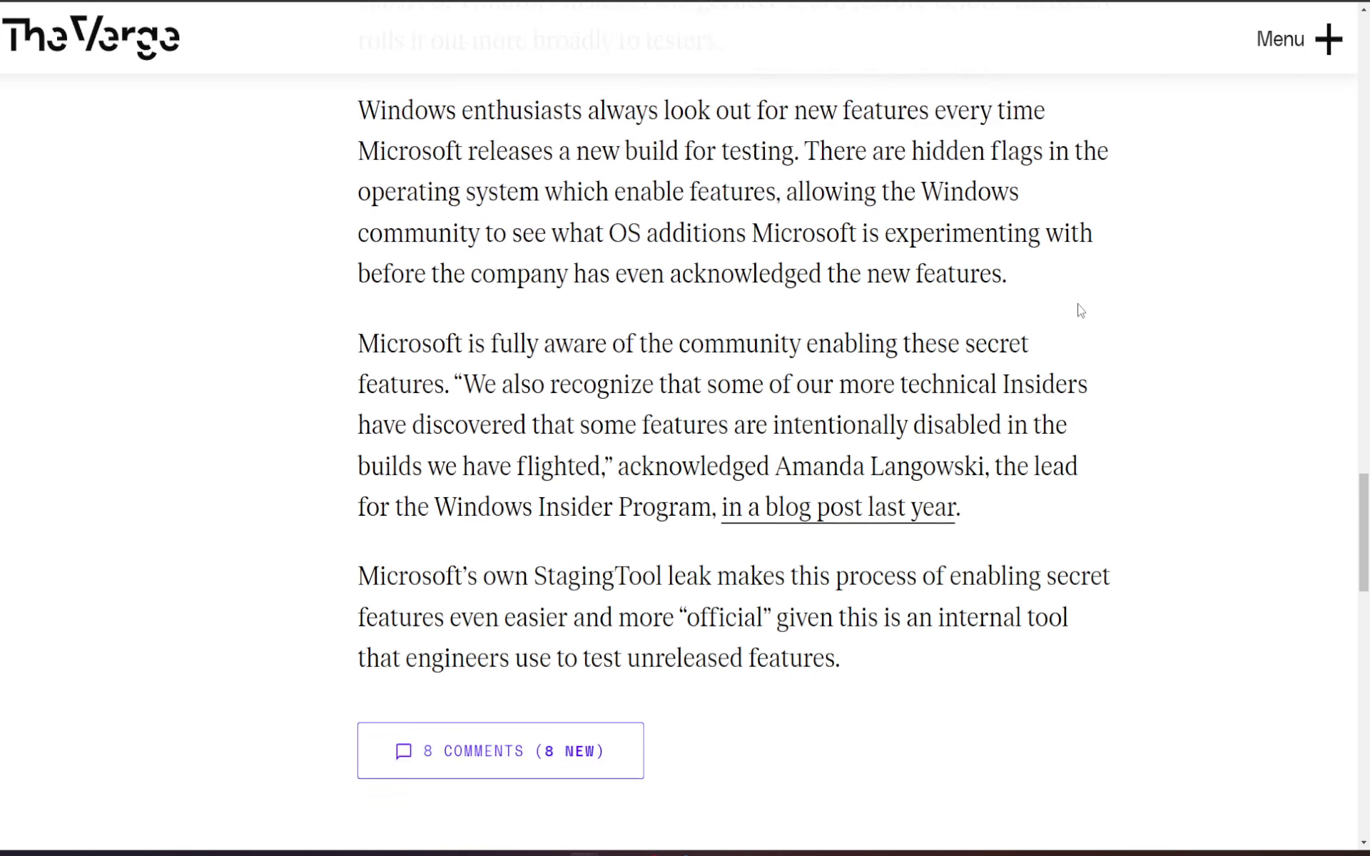
scroll(1071, 300, "down", 1)
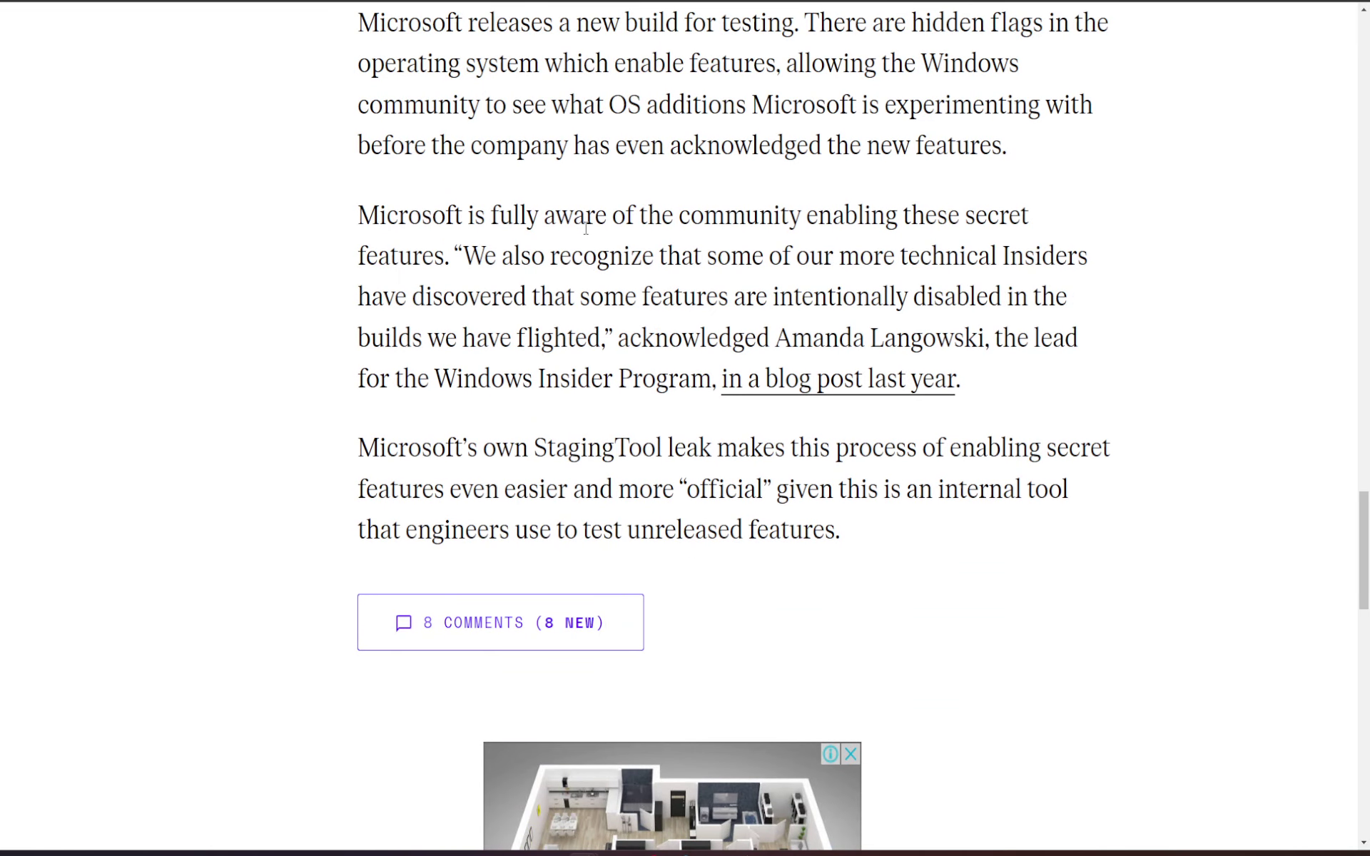
scroll(586, 228, "up", 1)
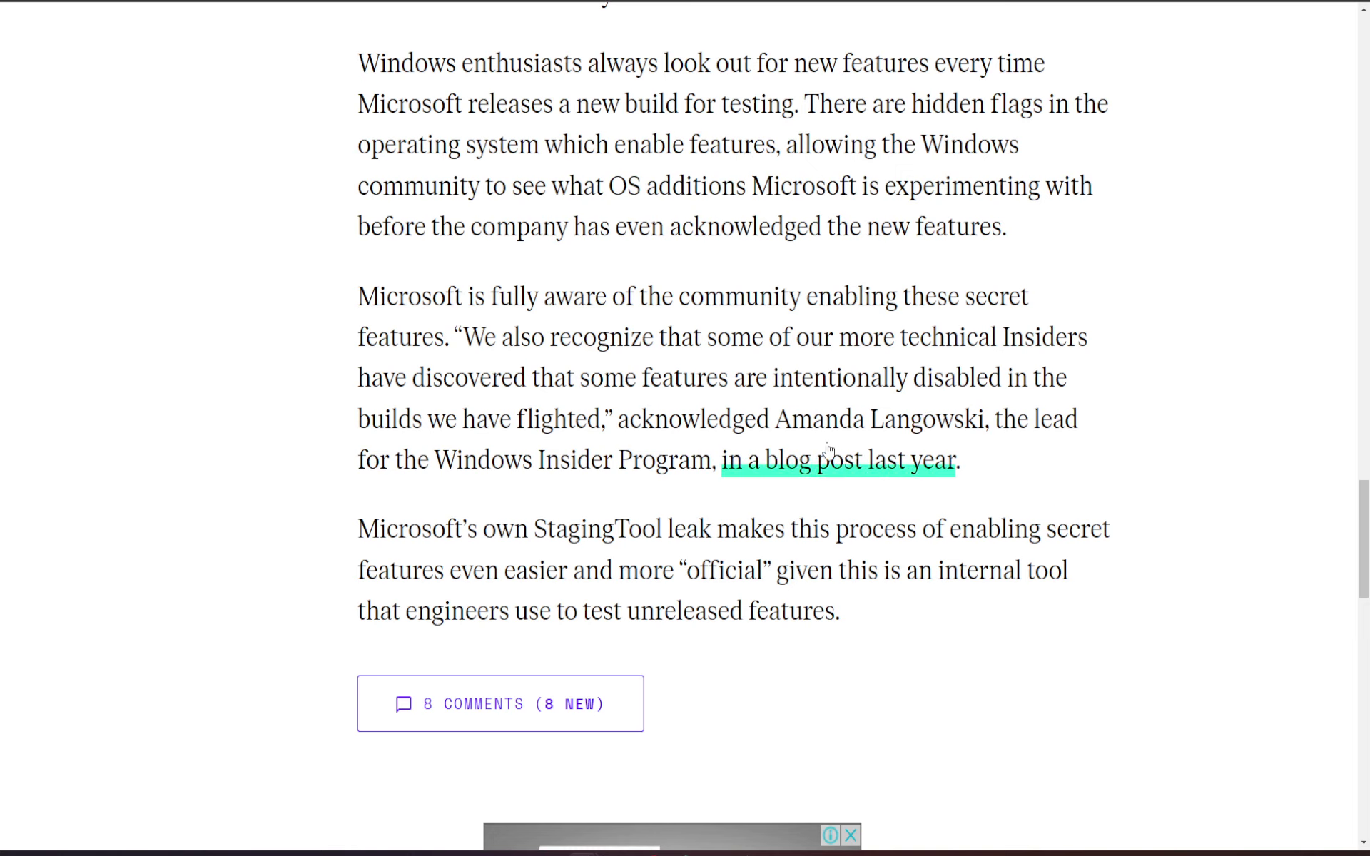
Highlight the Windows Insider Program lead's name in the quoted paragraph.
left_click_drag(777, 418, 978, 418)
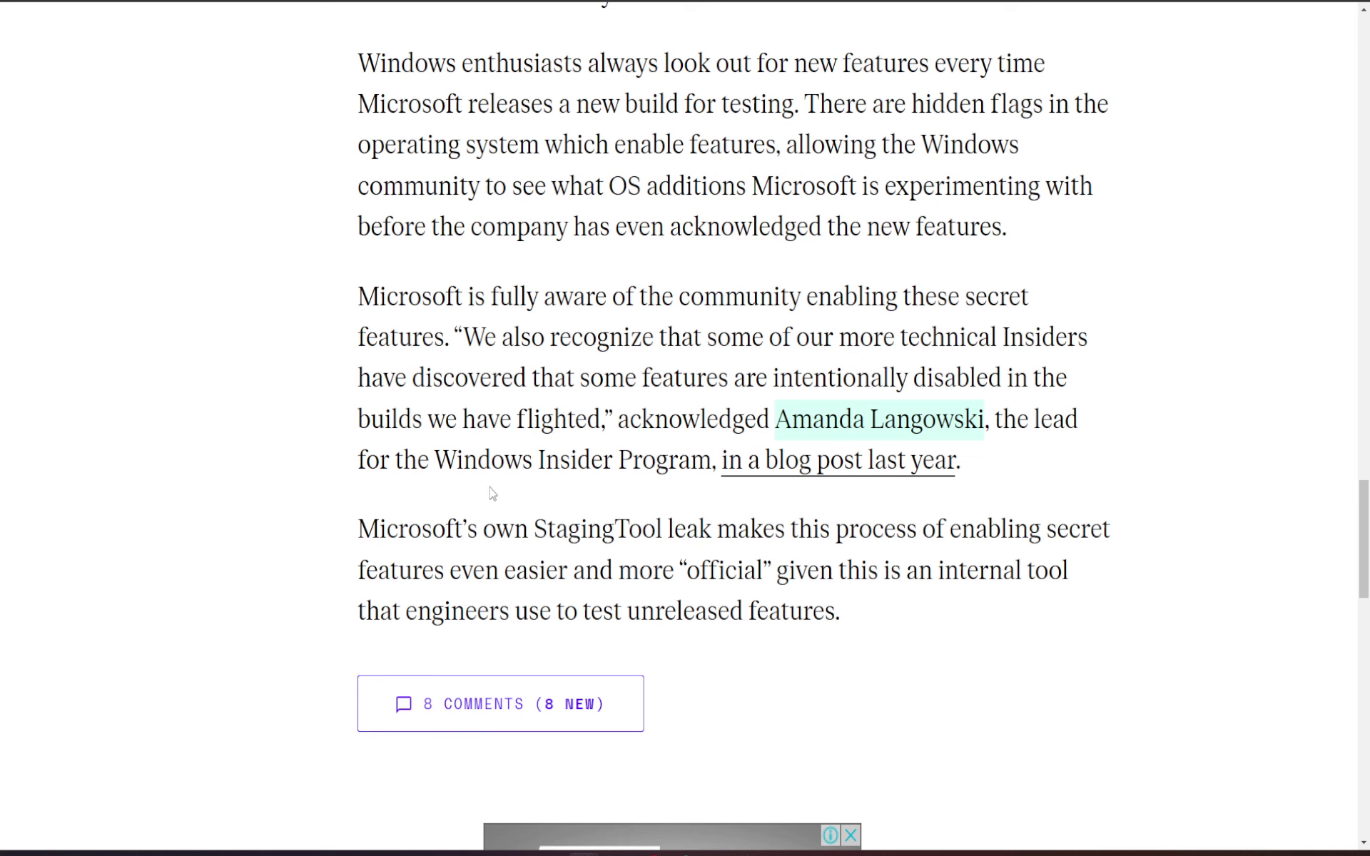
scroll(788, 482, "down", 1)
scroll(789, 481, "down", 1)
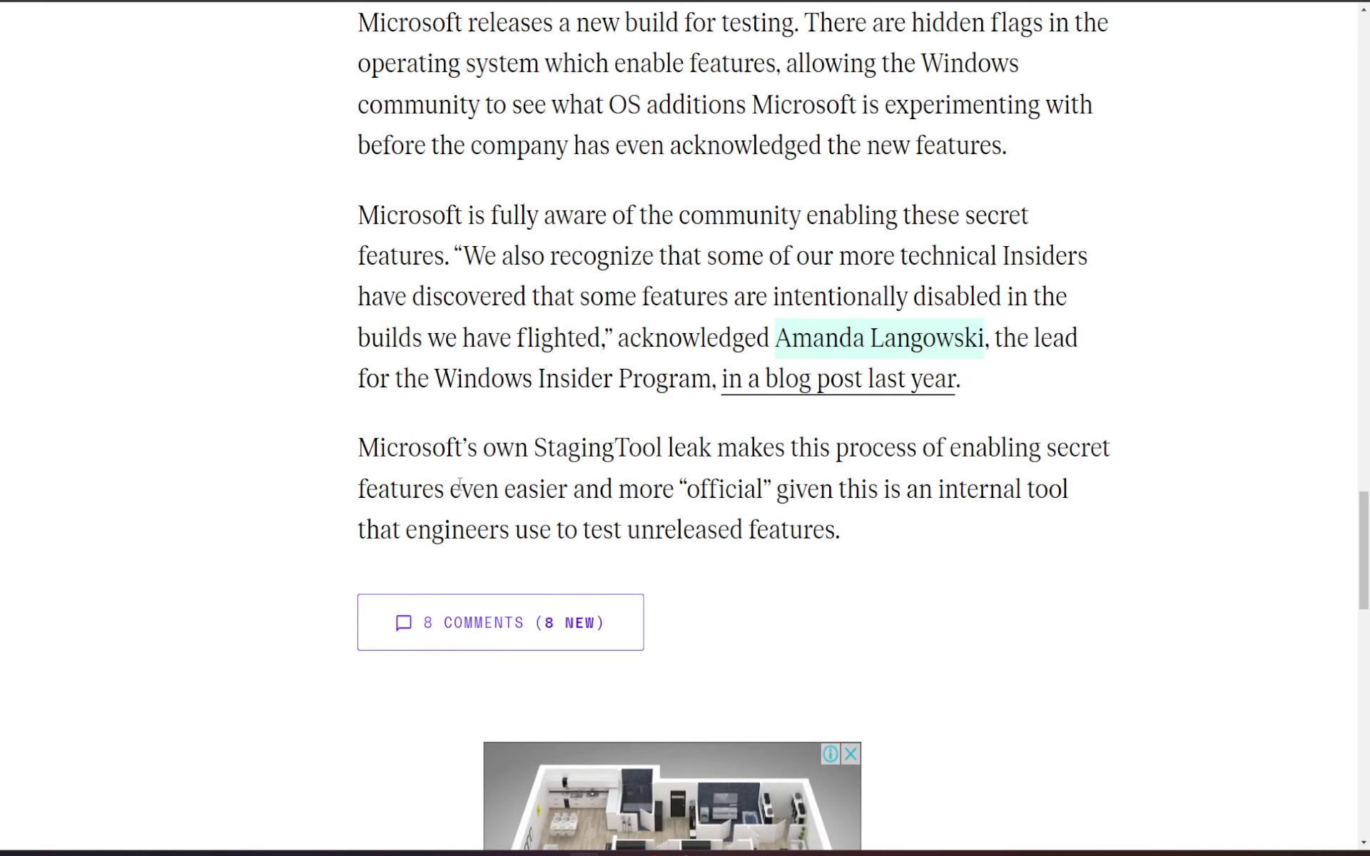
scroll(626, 489, "down", 2)
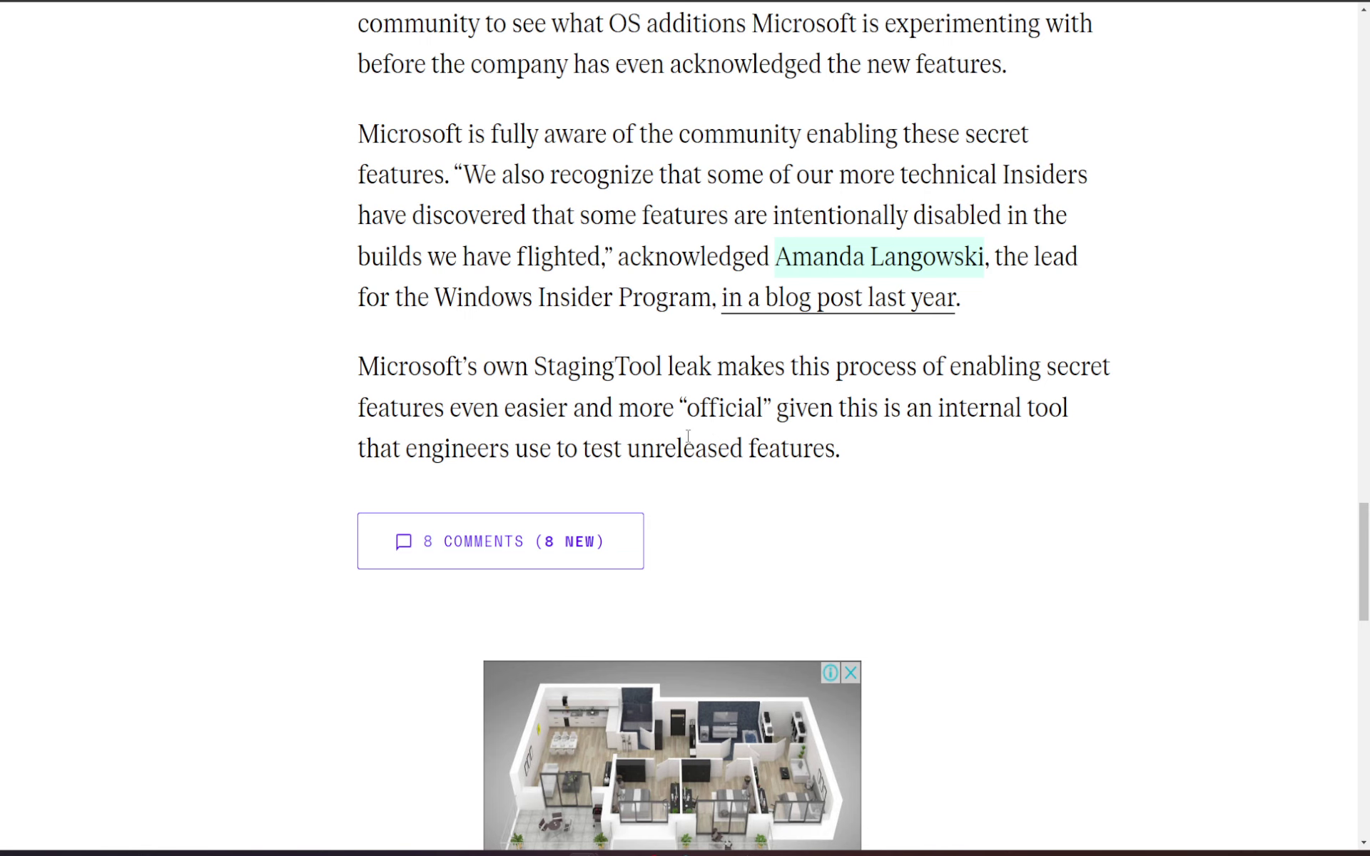
scroll(690, 437, "up", 2)
scroll(690, 437, "down", 1)
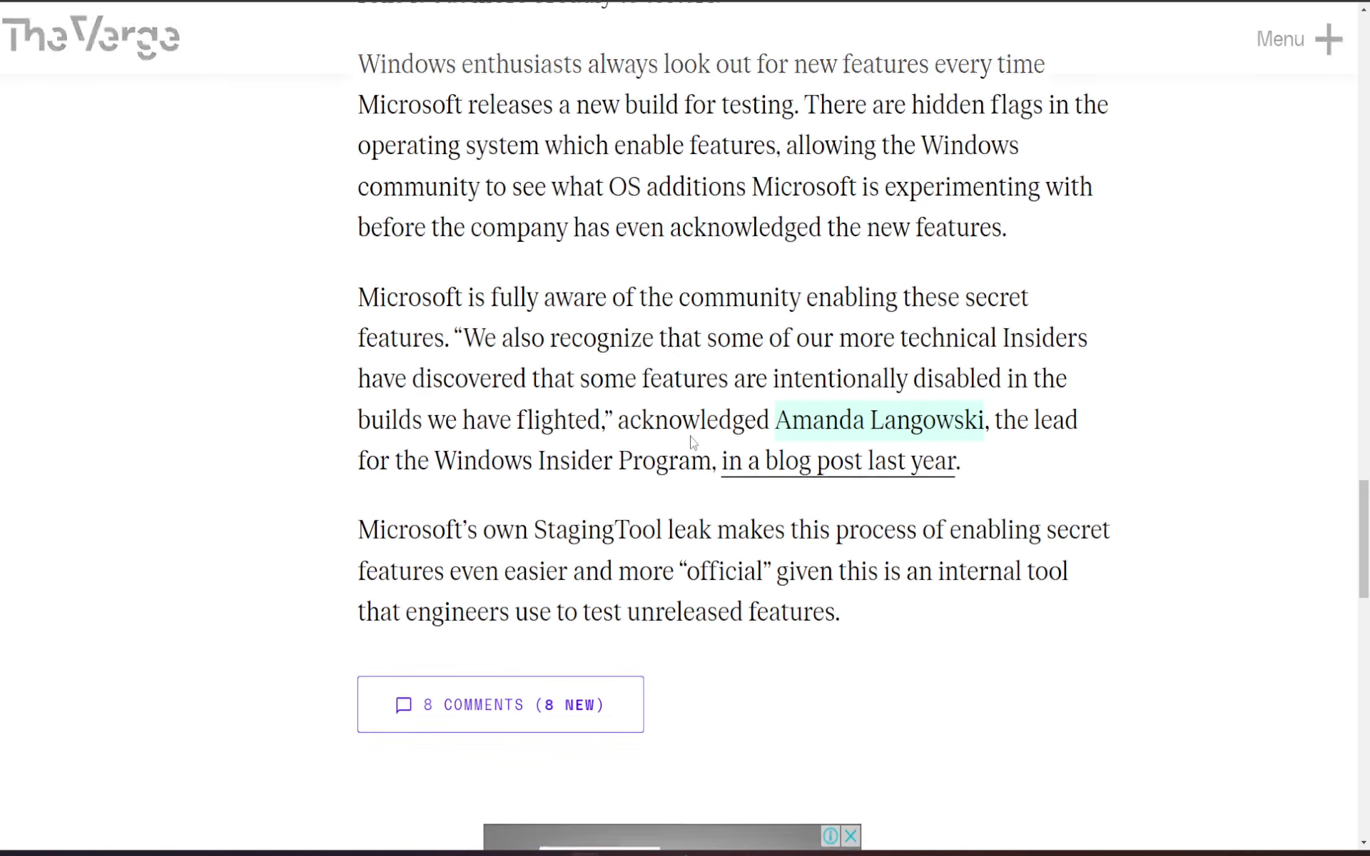
scroll(690, 437, "up", 2)
scroll(689, 434, "up", 1)
scroll(690, 433, "up", 3)
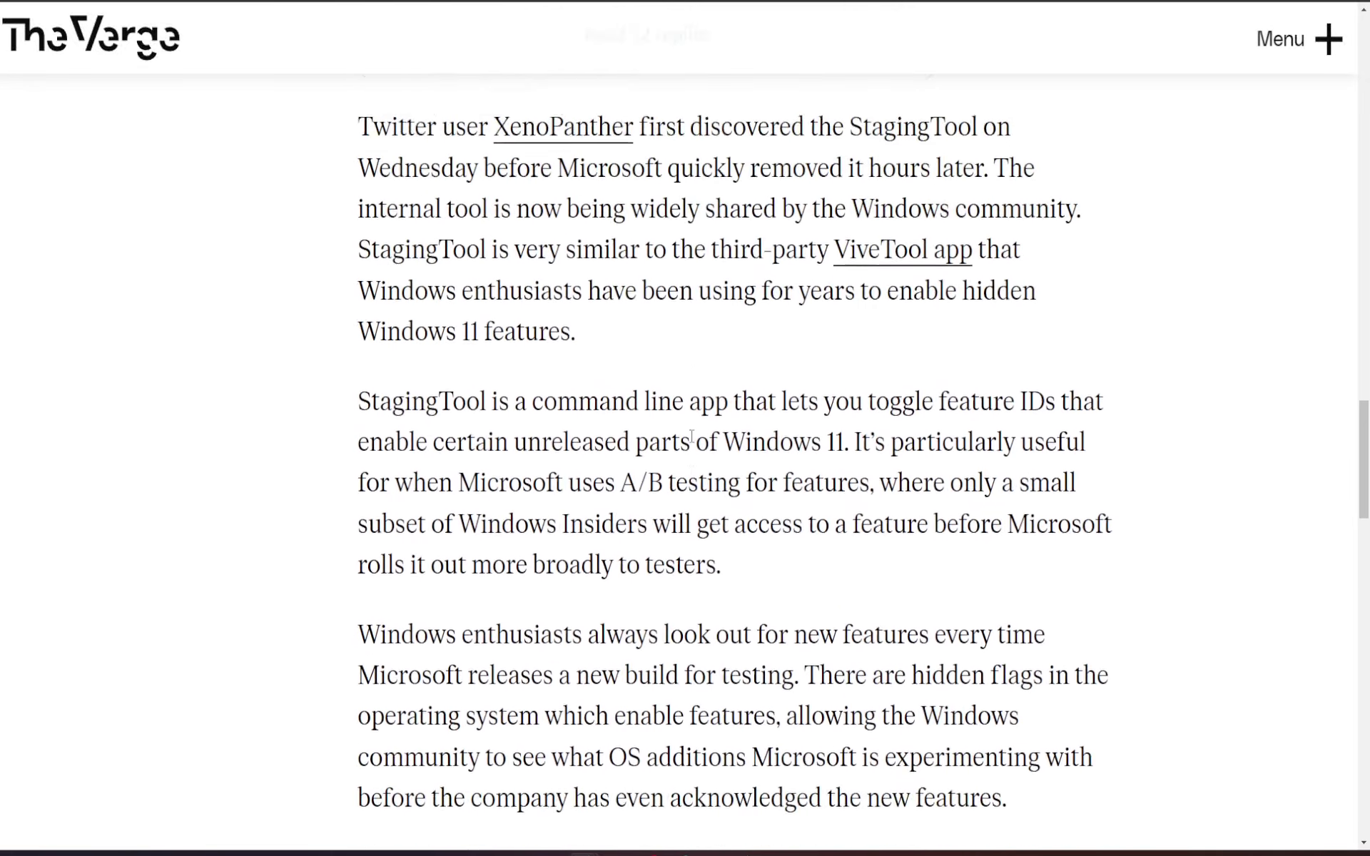